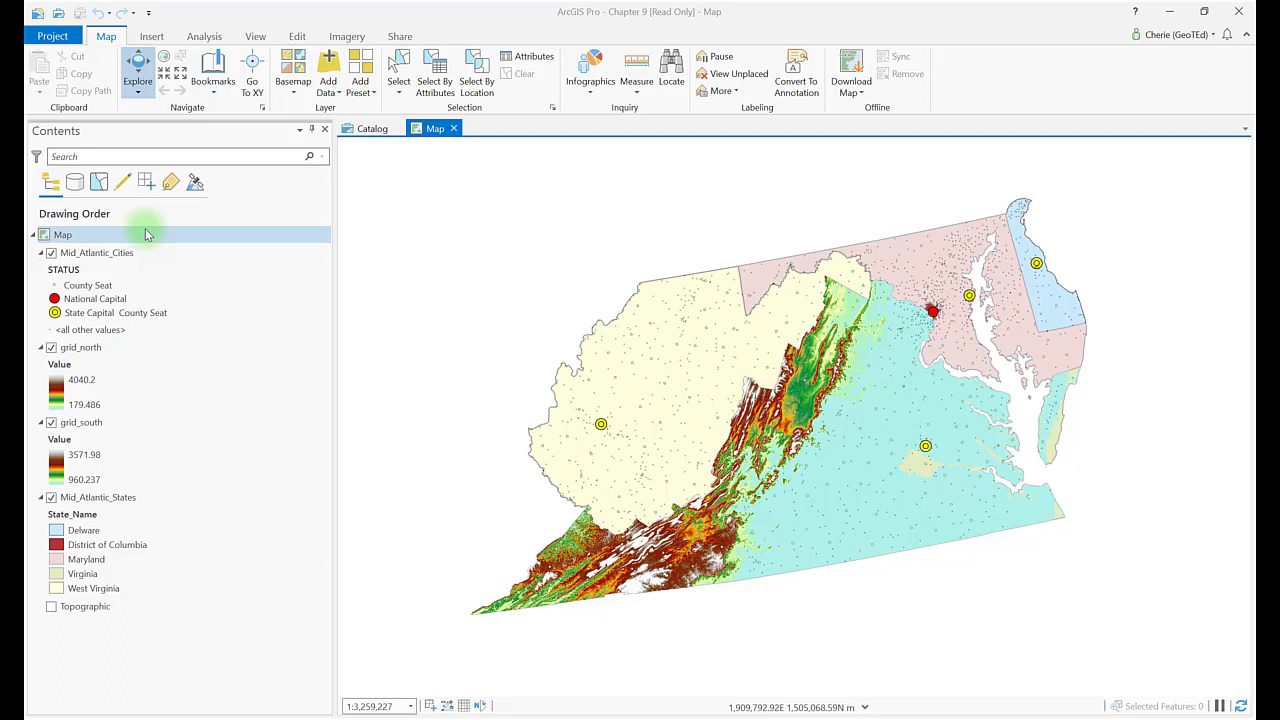
Export the Mid-Atlantic map as a JPEG named Map.jpg at 144 DPI into the Chapter9 folder.
click(398, 38)
click(633, 72)
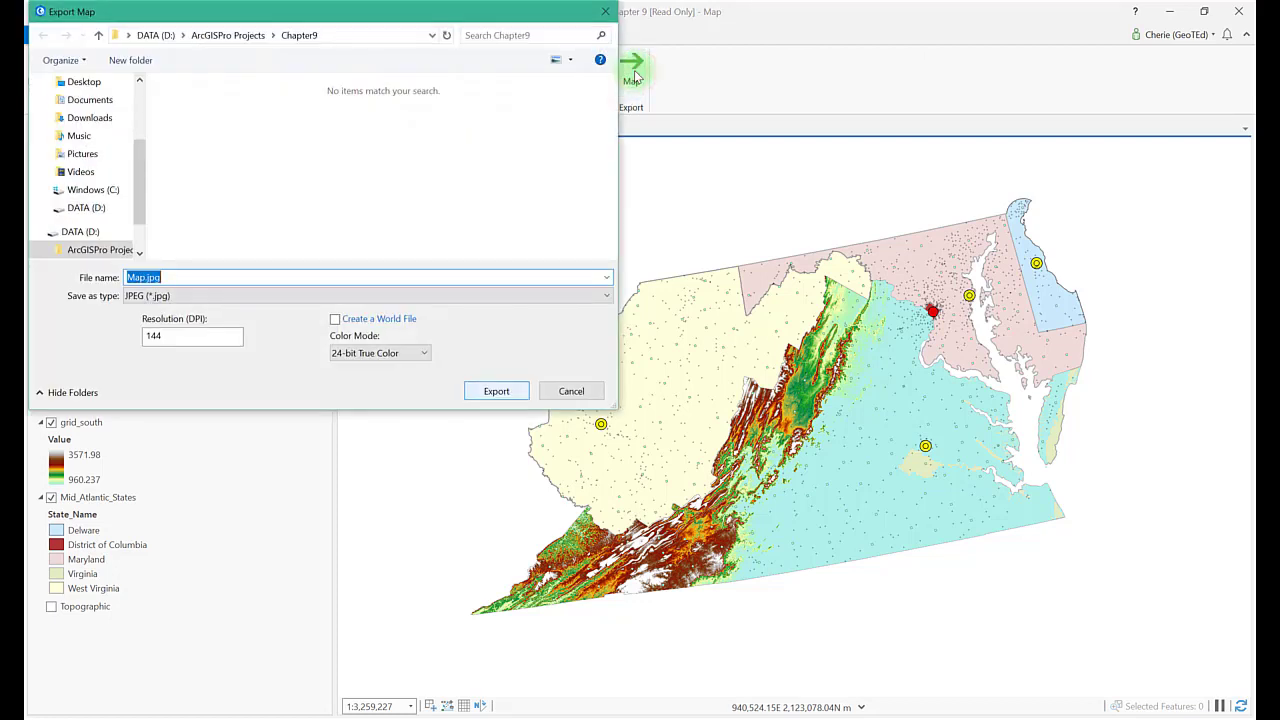
click(269, 294)
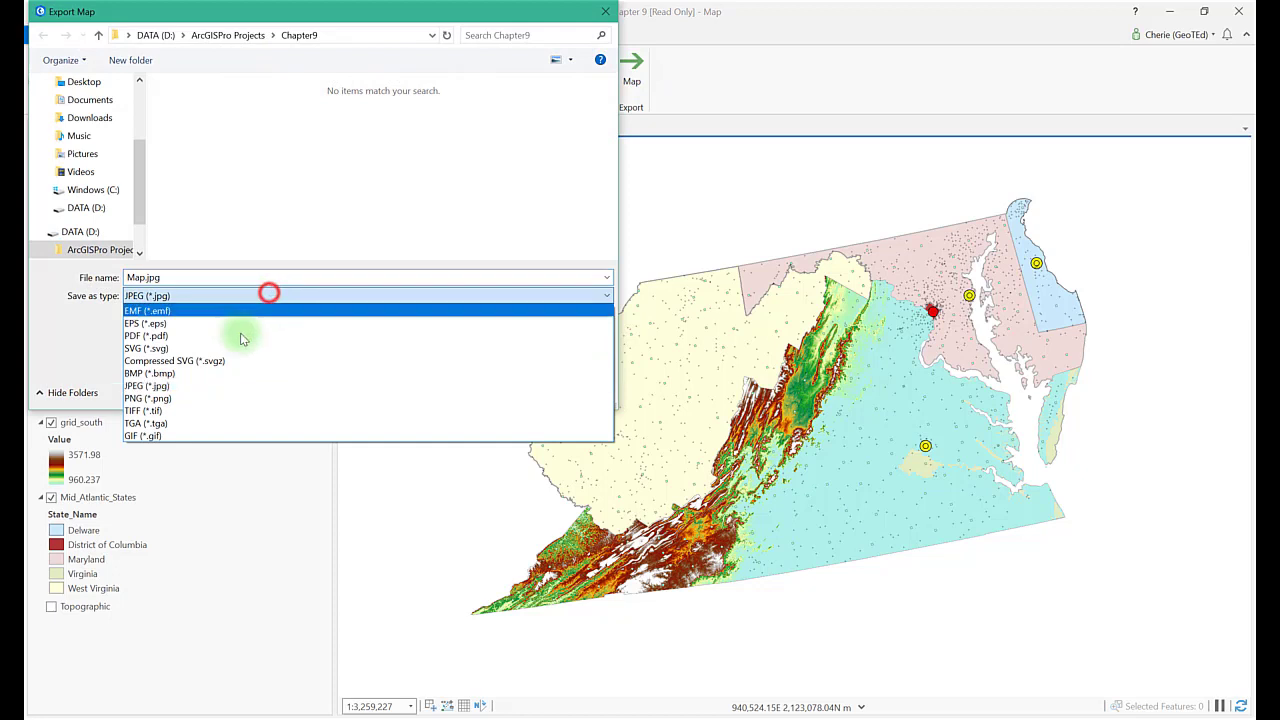
click(186, 387)
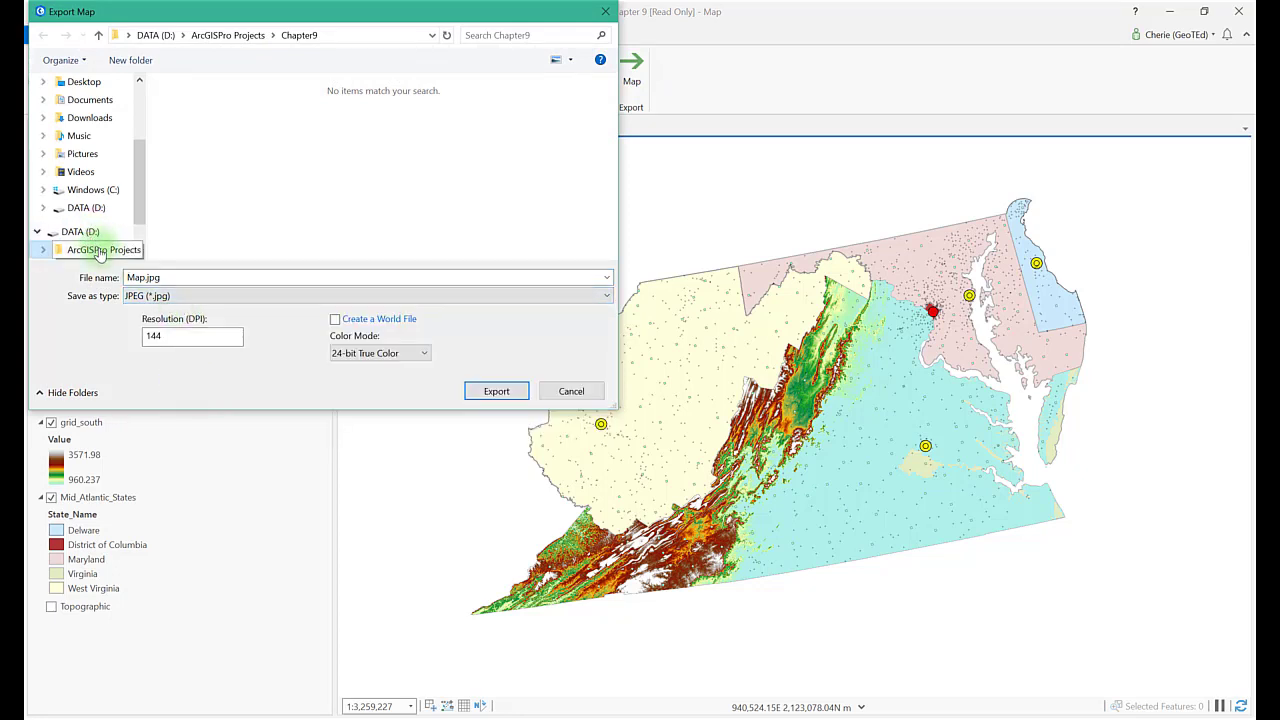
click(498, 391)
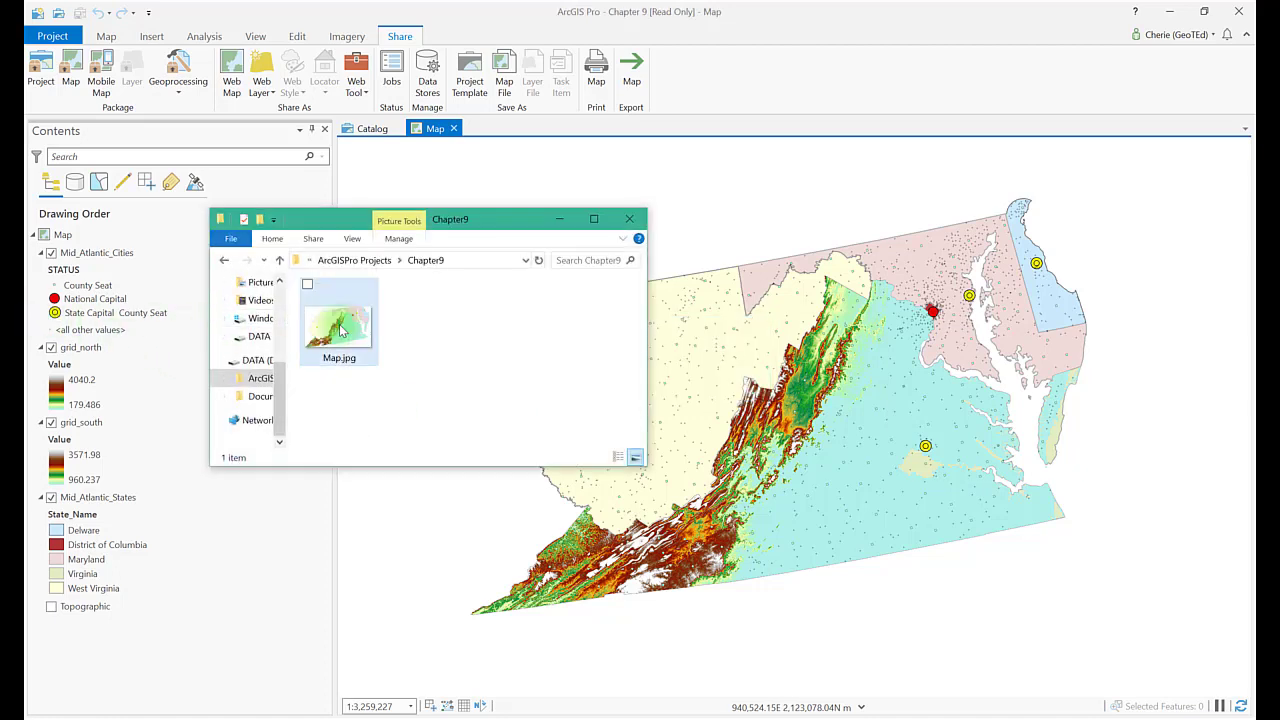
Preview Map.jpg in Photos, then close the viewer to return to Chapter9.
double_click(340, 330)
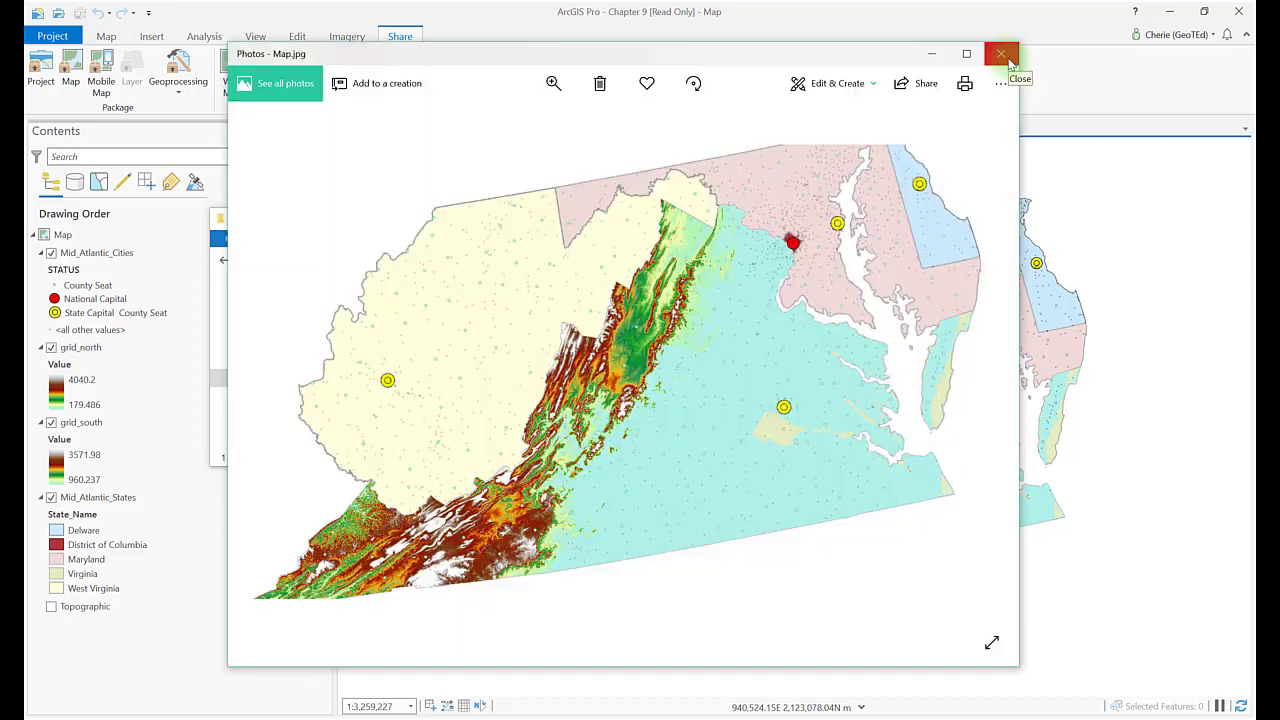
click(1001, 55)
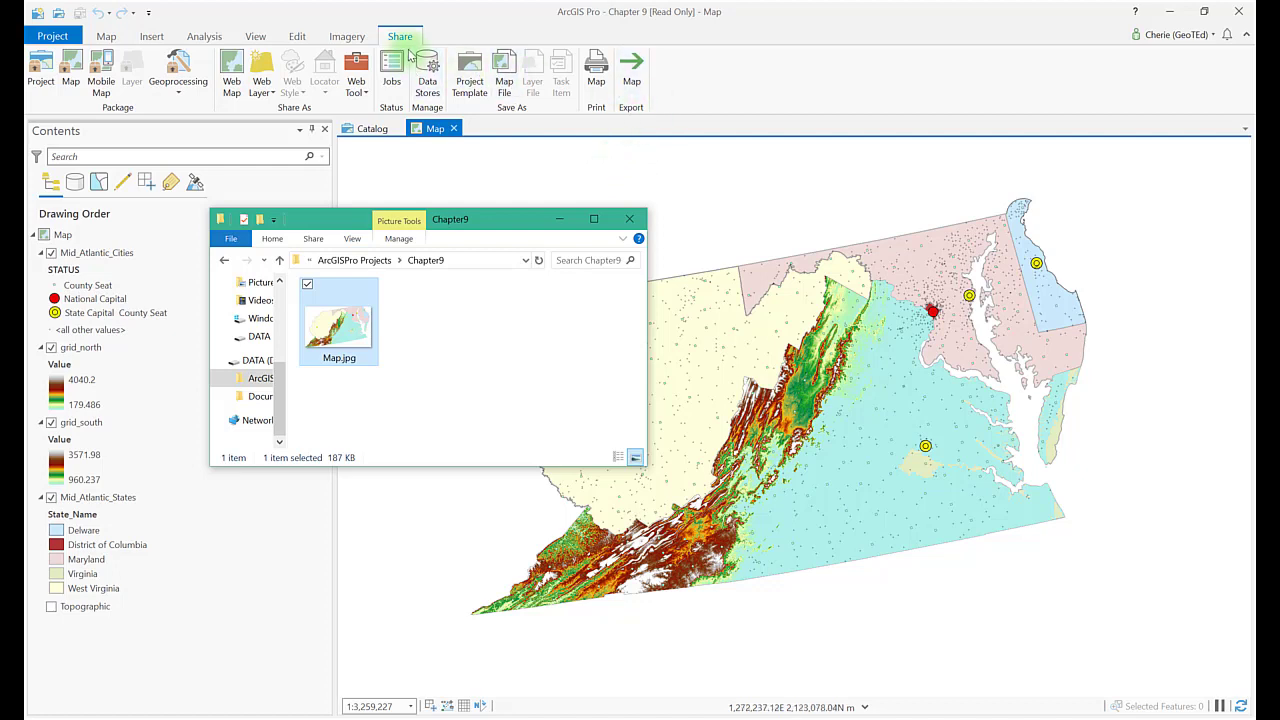
Create a new ANSI Landscape Letter 8.5" x 11" layout.
click(152, 37)
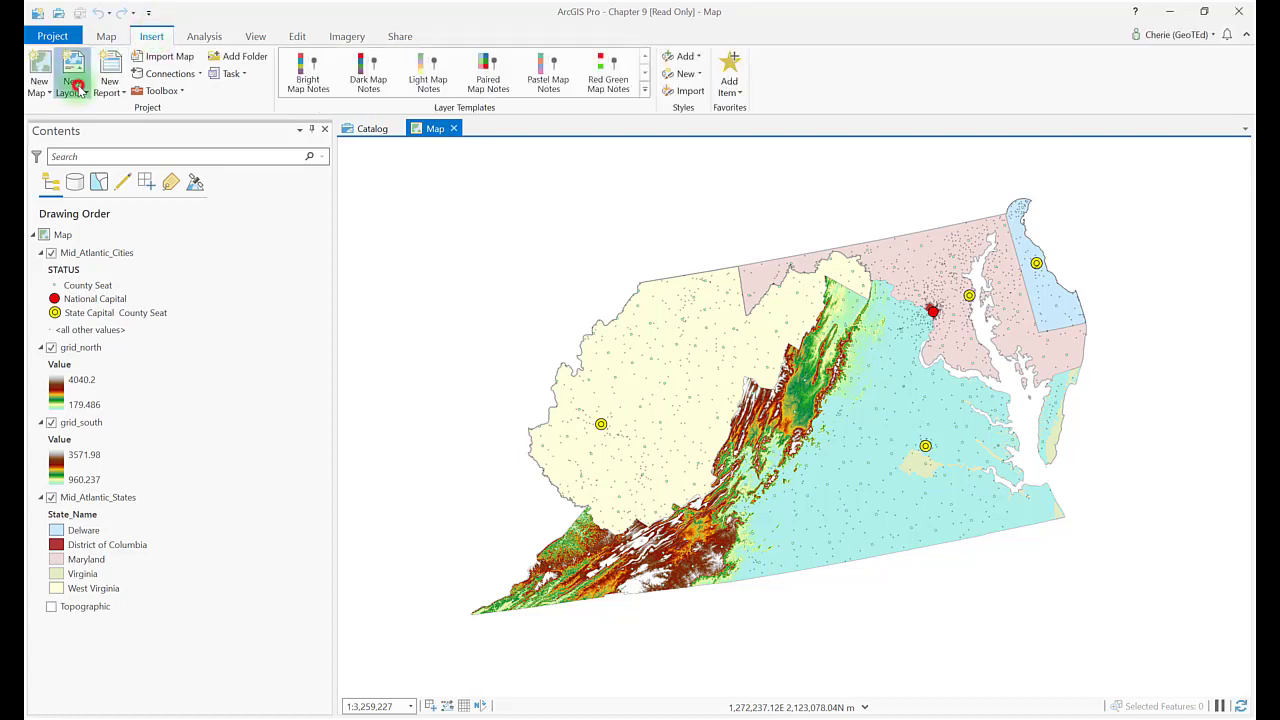
click(80, 91)
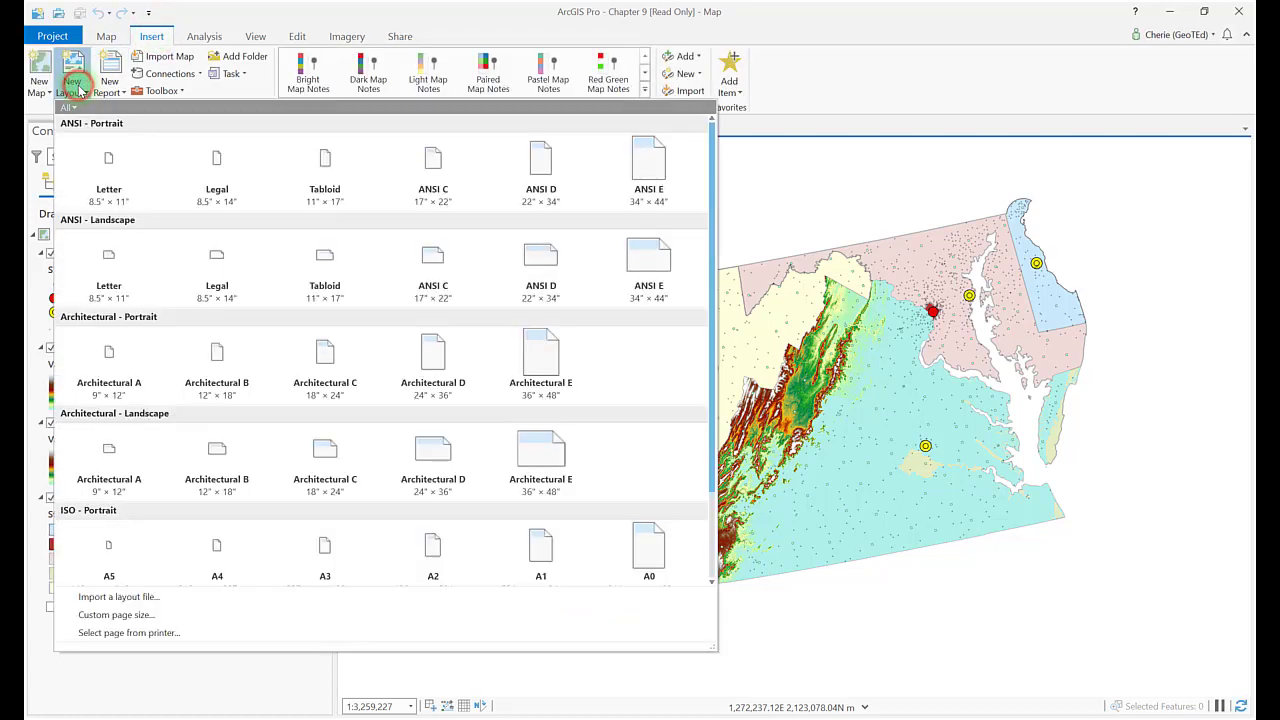
click(115, 276)
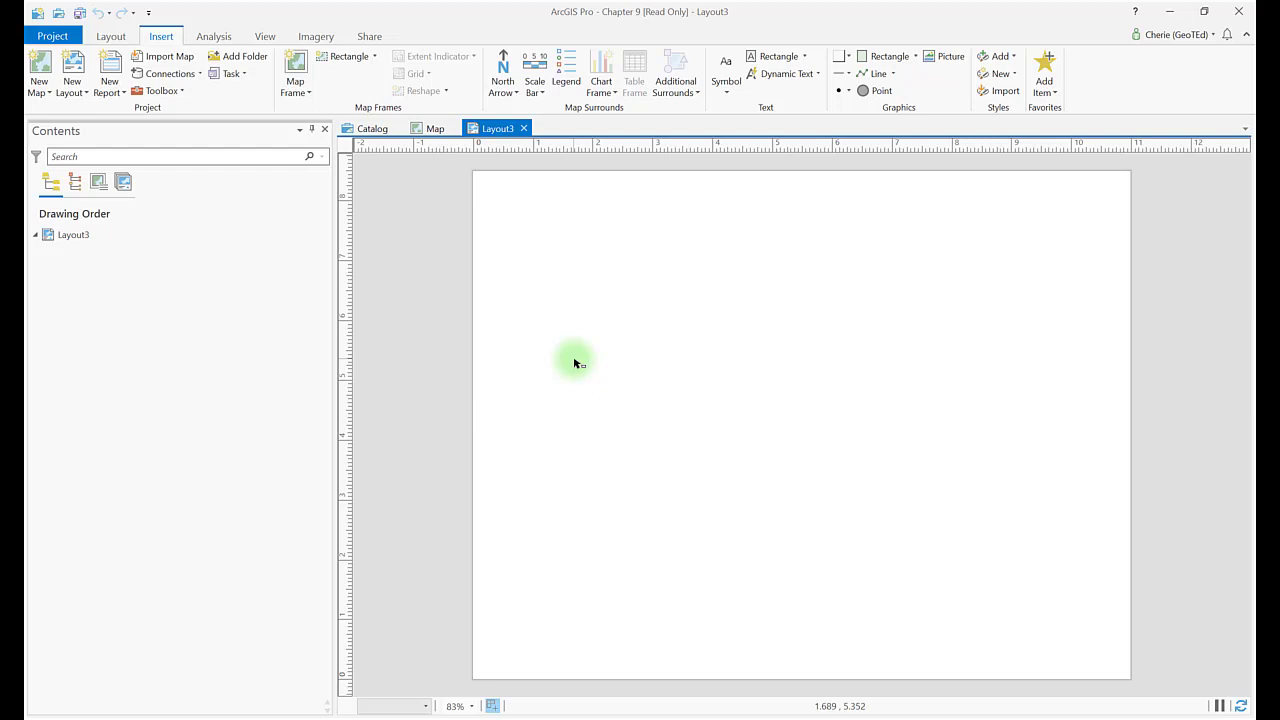
Draw a map frame of the 1:3,259,227 Mid-Atlantic map across most of the page.
click(310, 94)
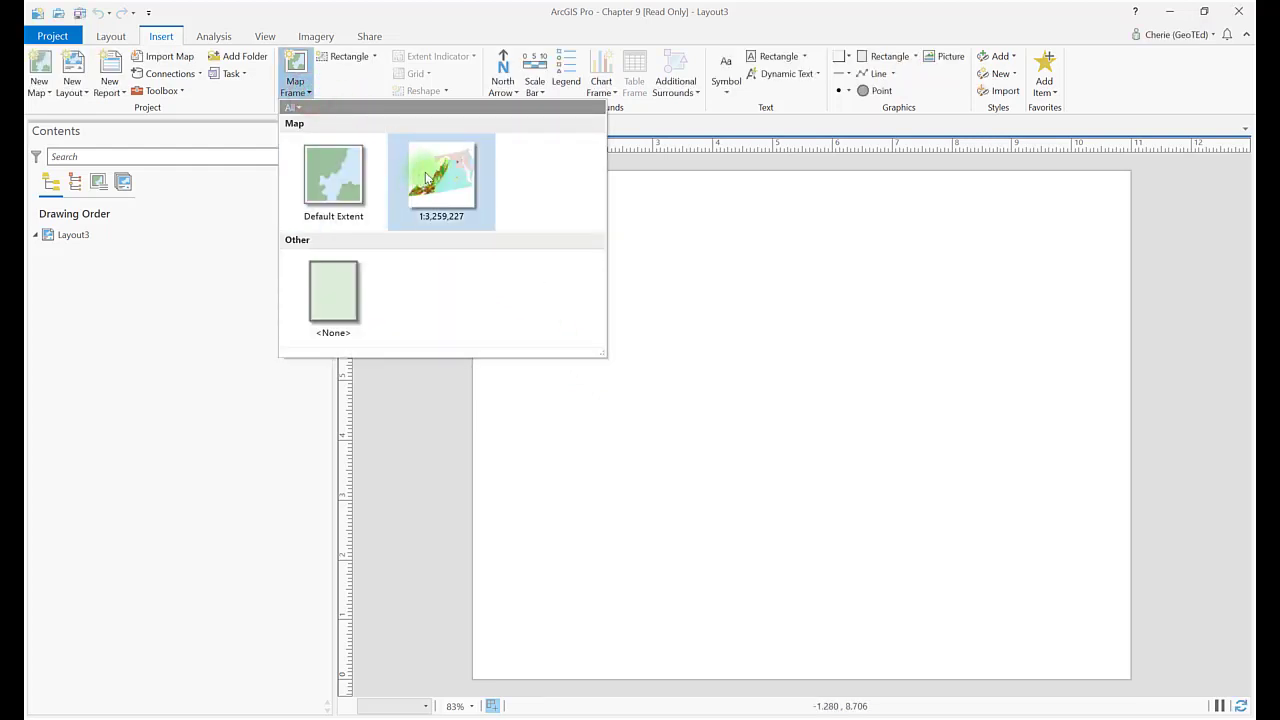
click(426, 178)
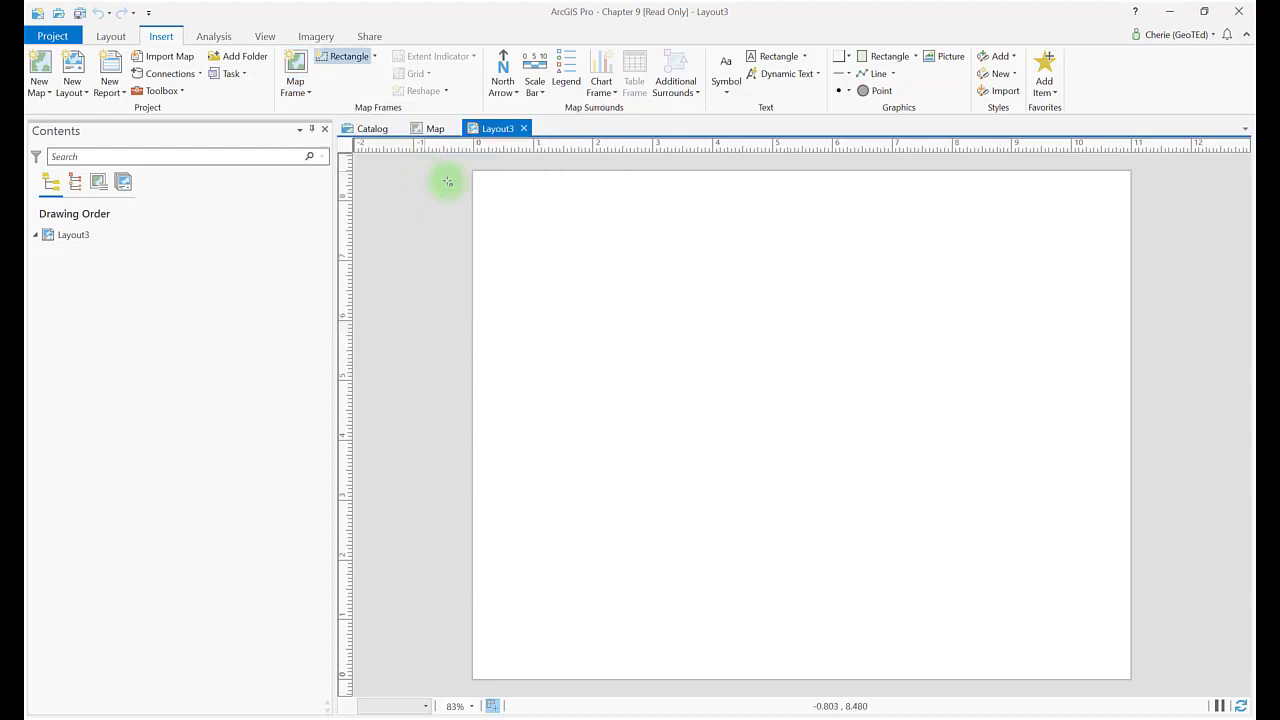
mouse_move(508, 203)
mouse_down()
mouse_move(534, 306)
mouse_move(819, 592)
mouse_move(1108, 655)
mouse_up()
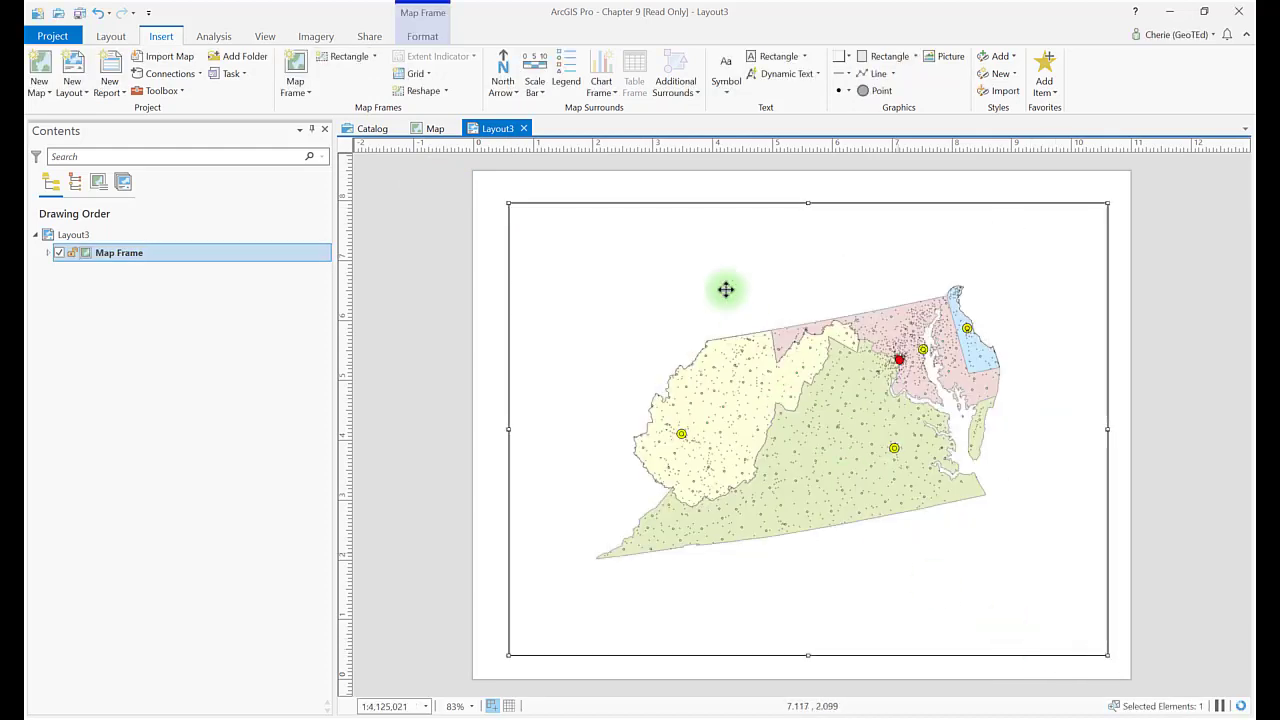
Add a north arrow at upper left, a miles scale bar at bottom left, and a legend at lower right.
click(502, 68)
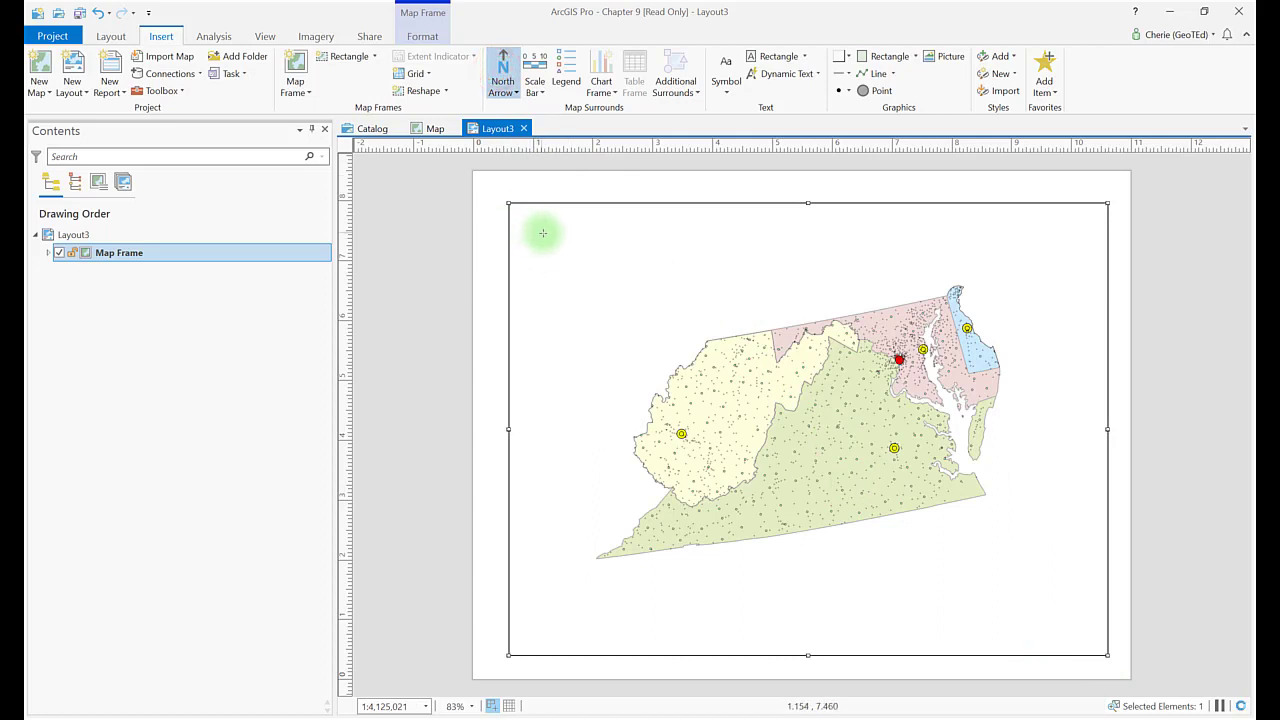
drag(541, 234, 643, 304)
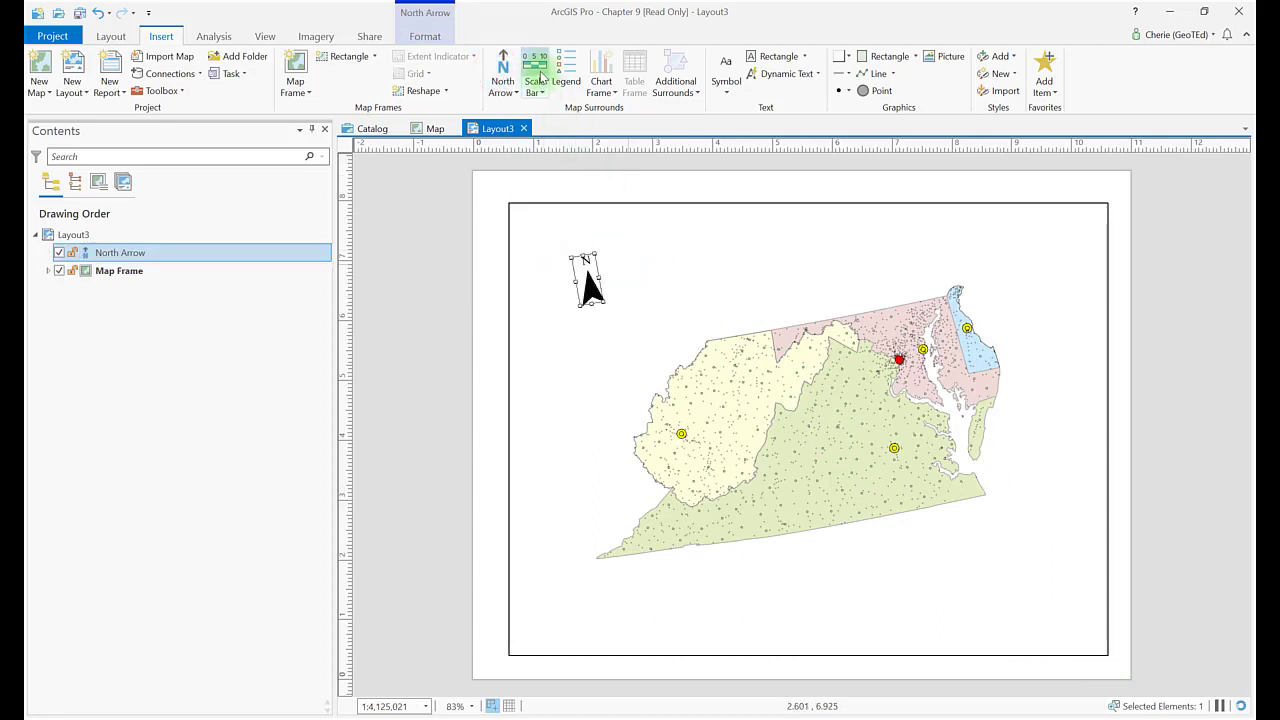
click(535, 80)
drag(529, 576, 843, 633)
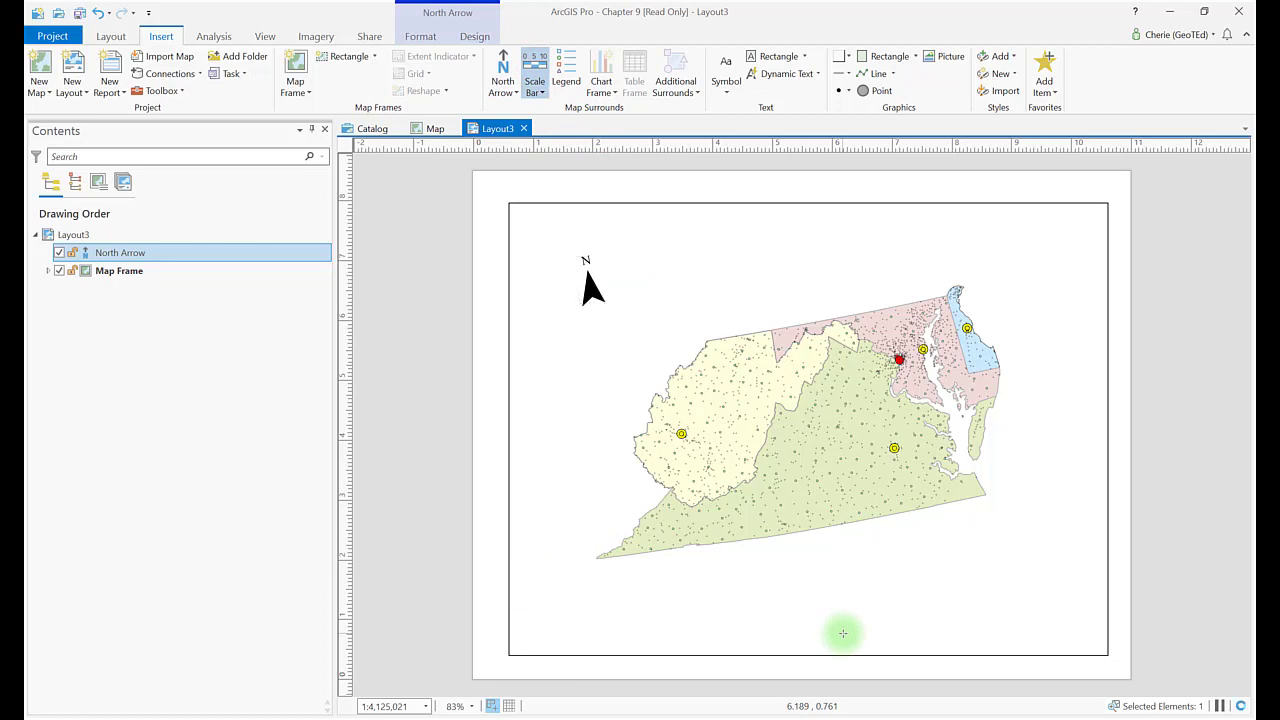
click(566, 72)
mouse_move(865, 514)
mouse_down()
mouse_move(875, 557)
mouse_move(1034, 631)
mouse_move(1080, 633)
mouse_up()
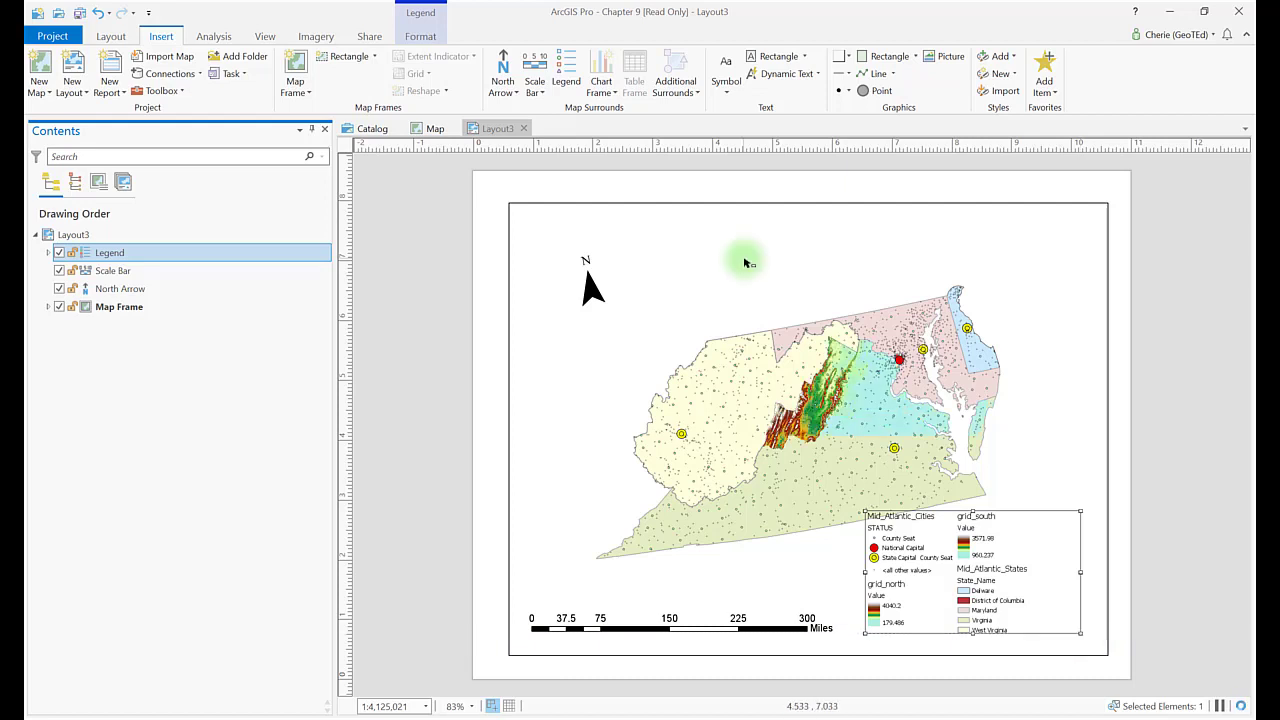
Export the layout as a 144 DPI JPEG named Maplayout into ArcGISPro Projects > Chapter9.
click(370, 37)
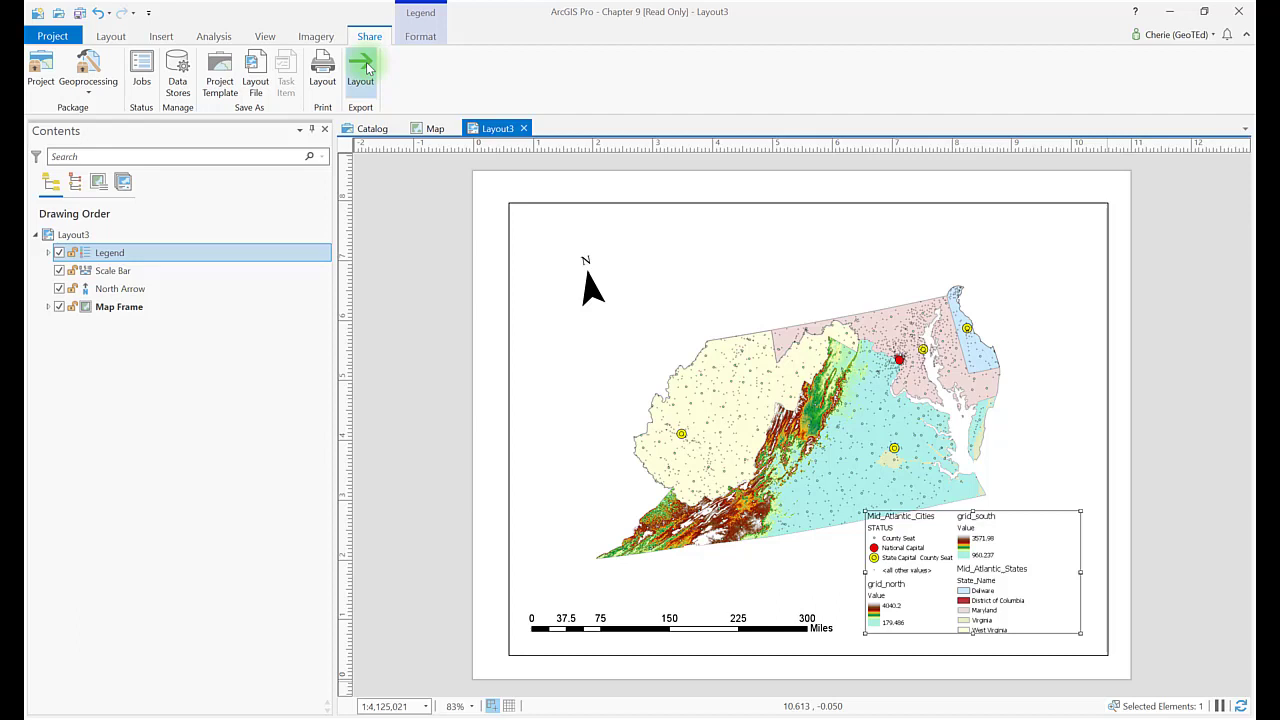
click(362, 66)
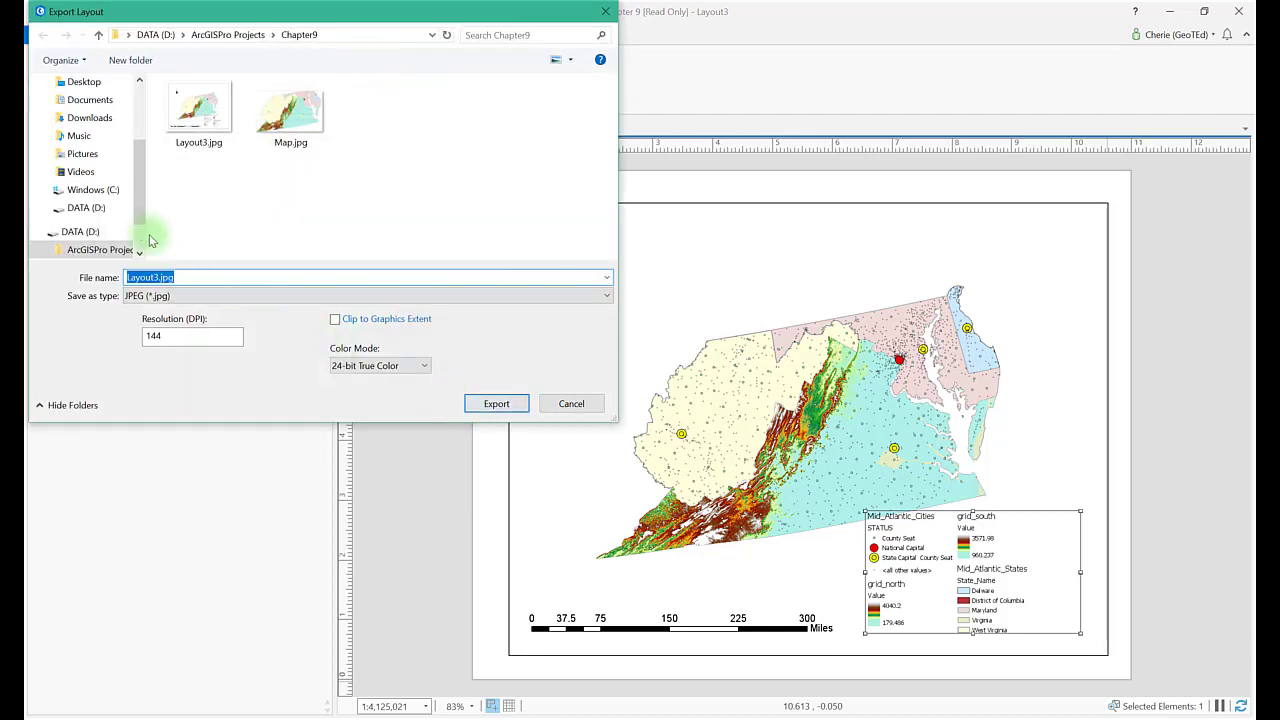
drag(140, 215, 140, 246)
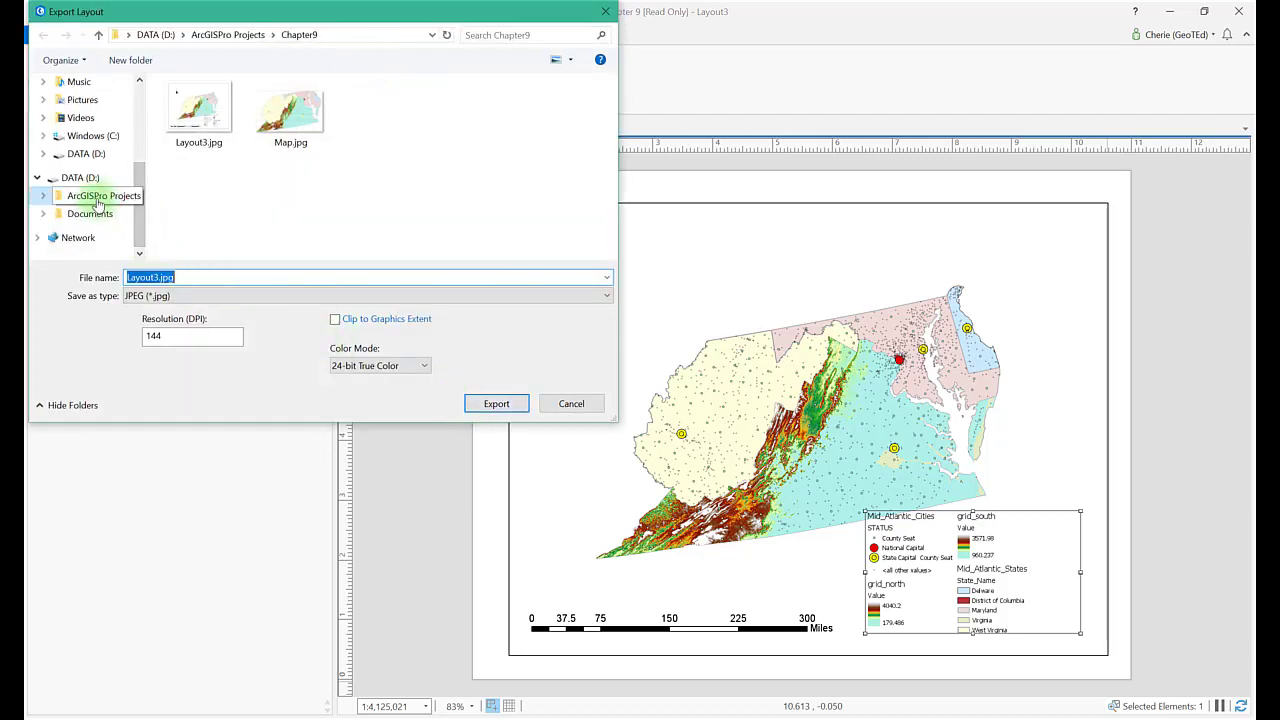
click(98, 200)
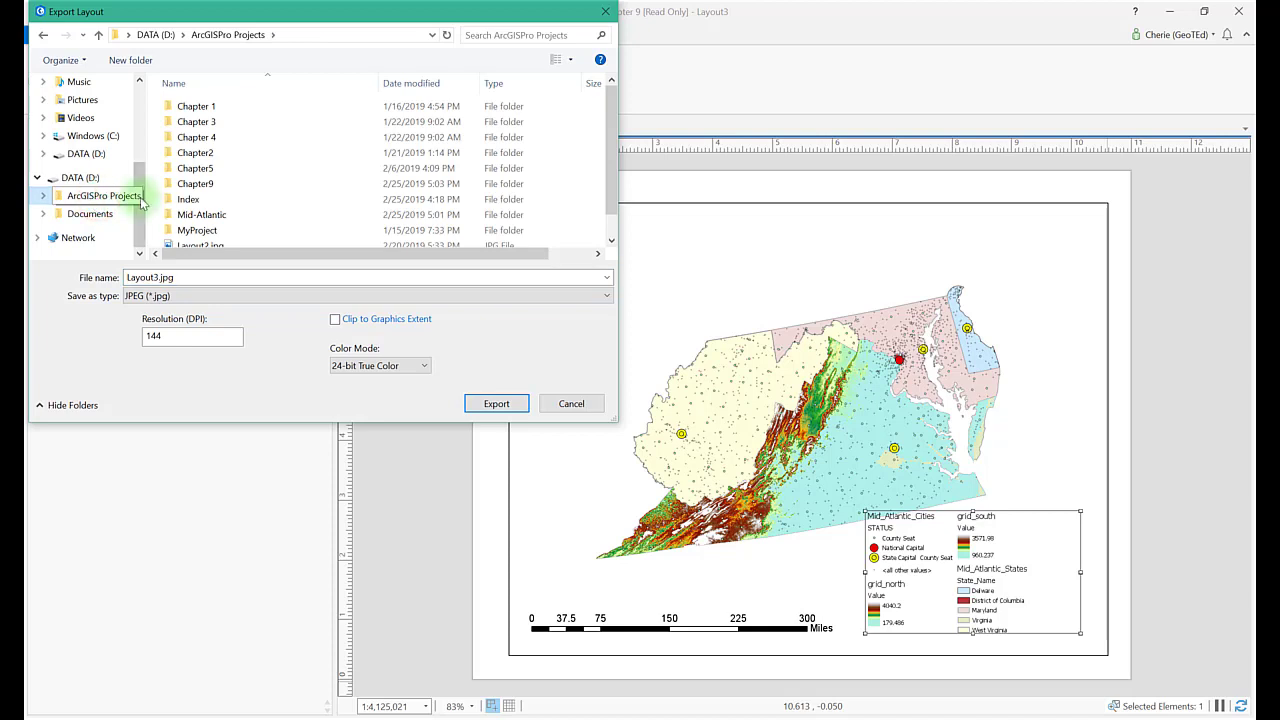
double_click(193, 184)
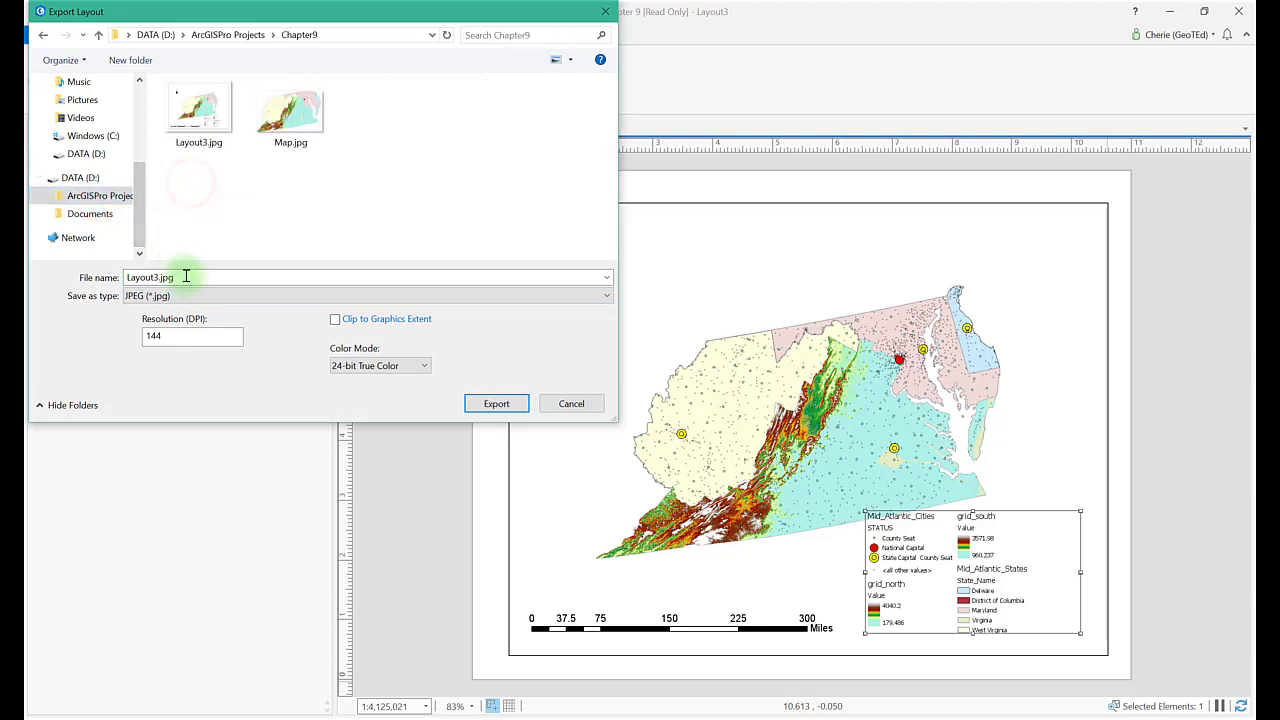
double_click(193, 277)
text(Maplayout)
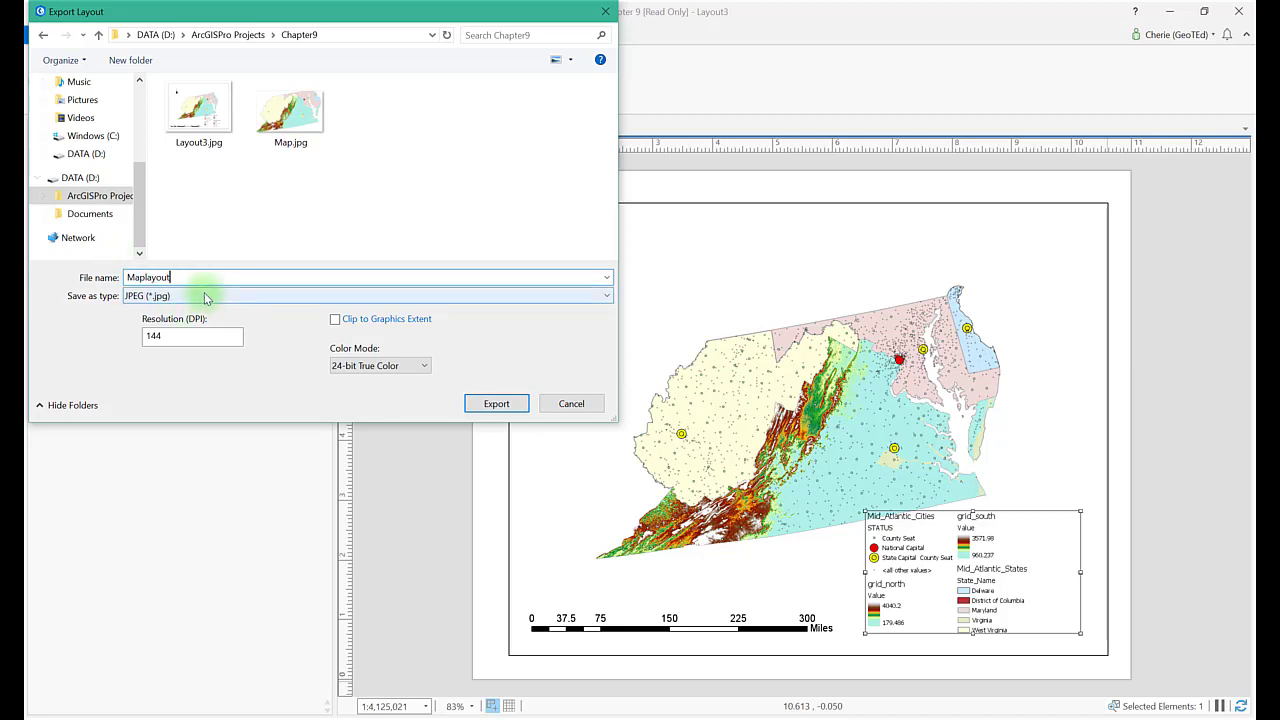
click(204, 295)
click(166, 385)
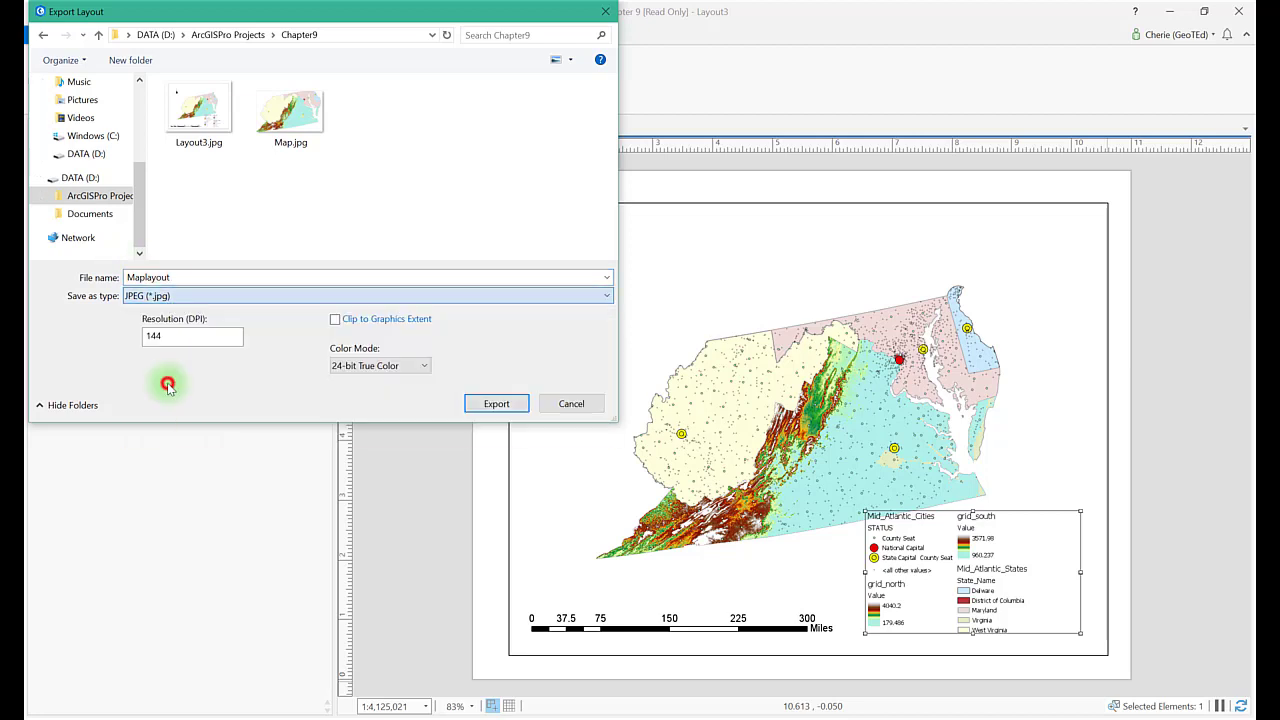
click(497, 404)
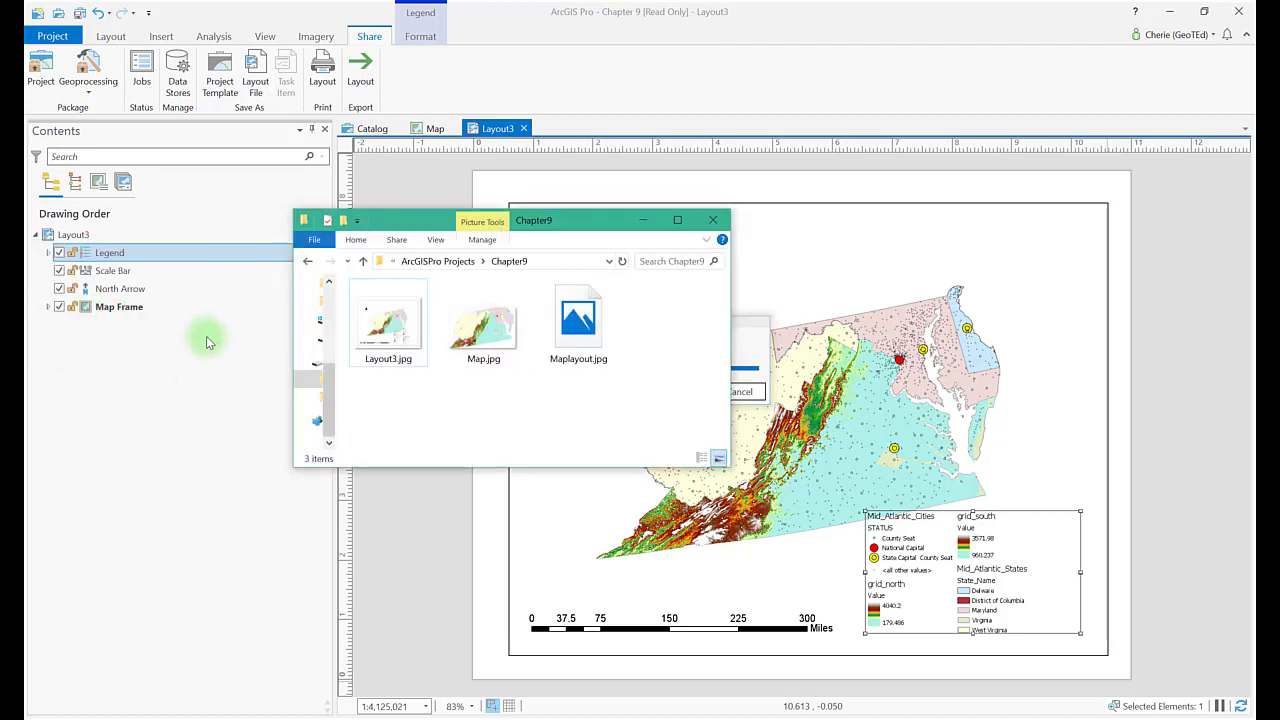
Open Layout3.jpg from Chapter9 in Photos to review the exported layout.
double_click(386, 344)
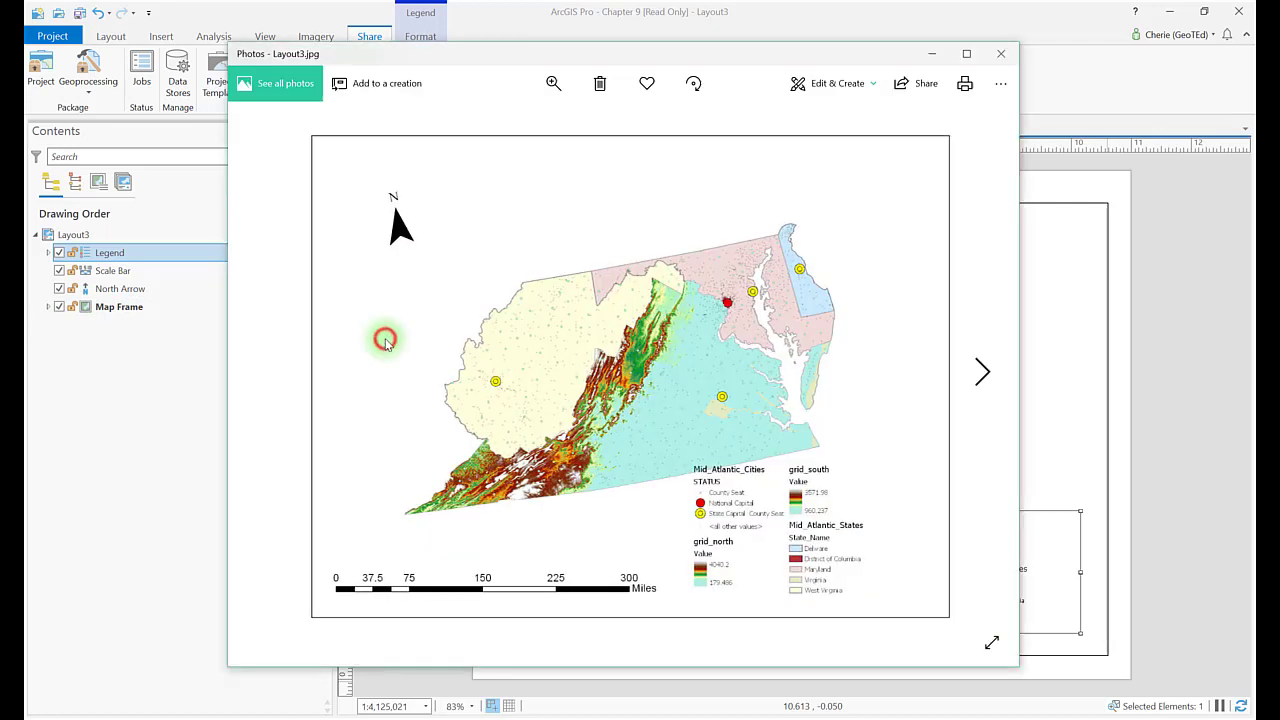